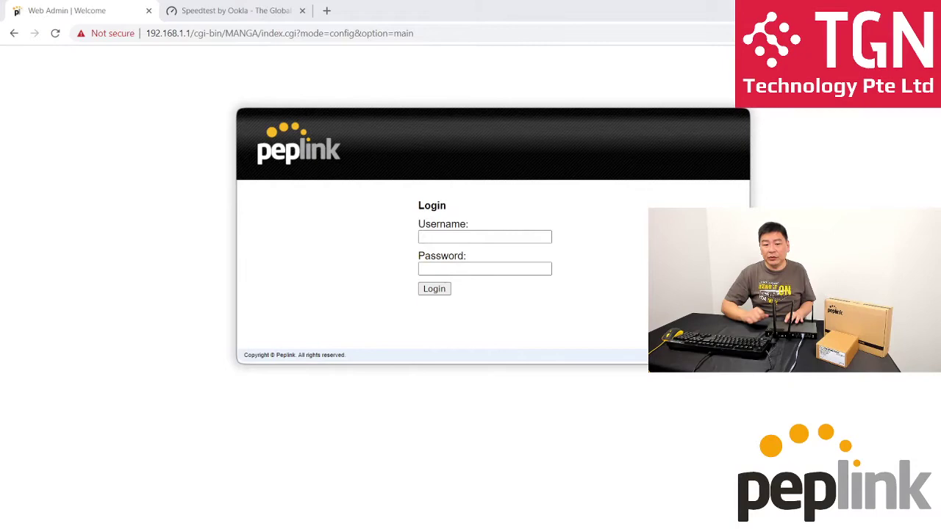
Log in to the router's Web Admin with the admin account's username and password.
{"action": "type", "text": "admin"}
{"action": "key", "text": "Tab"}
{"action": "type", "text": "a"}
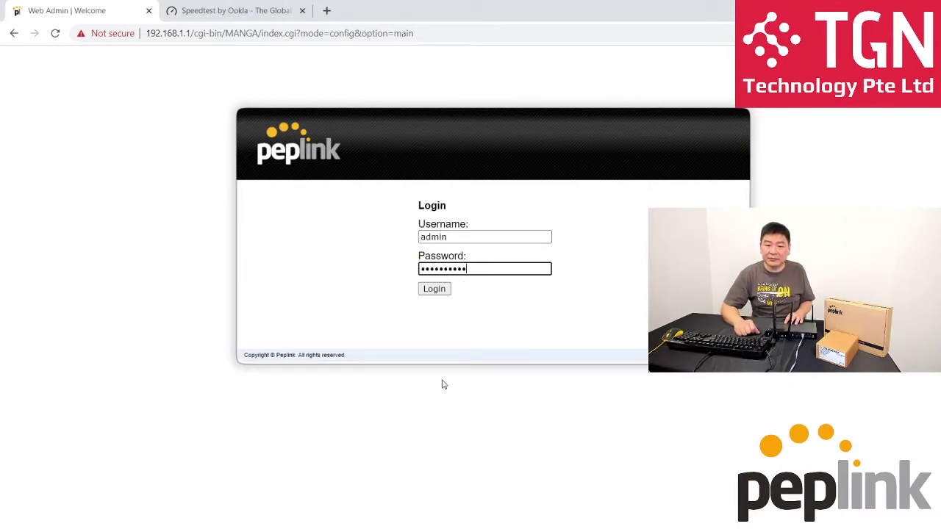
{"action": "key", "text": "Return"}
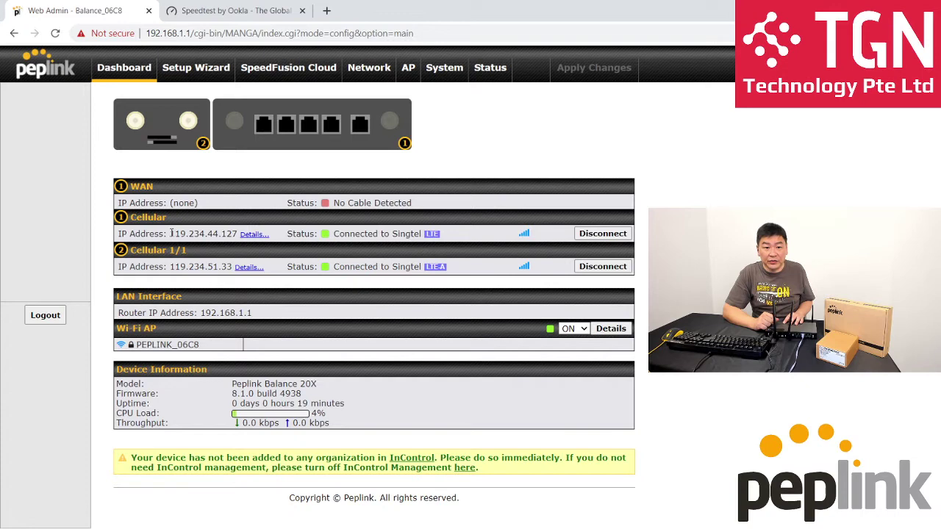
Note the Cellular IP 119.234.44.127, disconnect Cellular 1/1, then go to the Speedtest page.
{"action": "left_click_drag", "start_coordinate": [171, 233], "coordinate": [238, 234]}
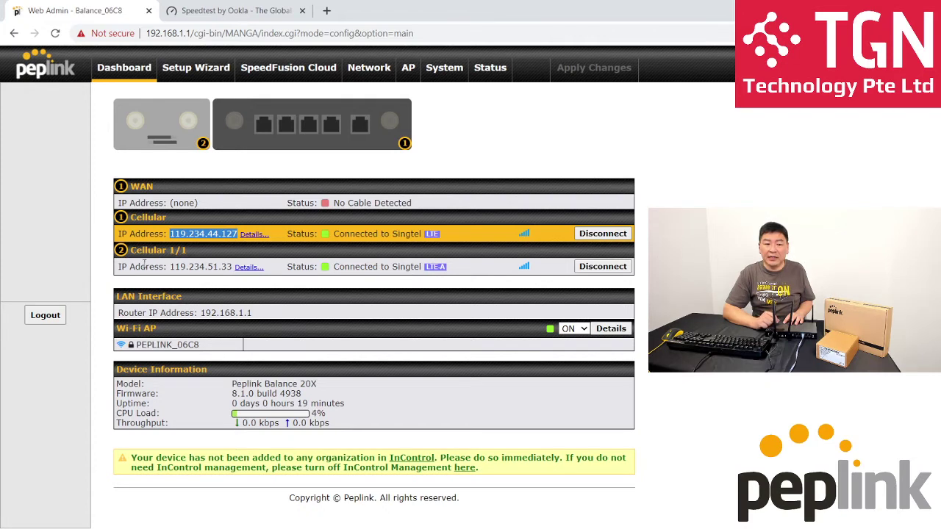
{"action": "left_click", "coordinate": [179, 267]}
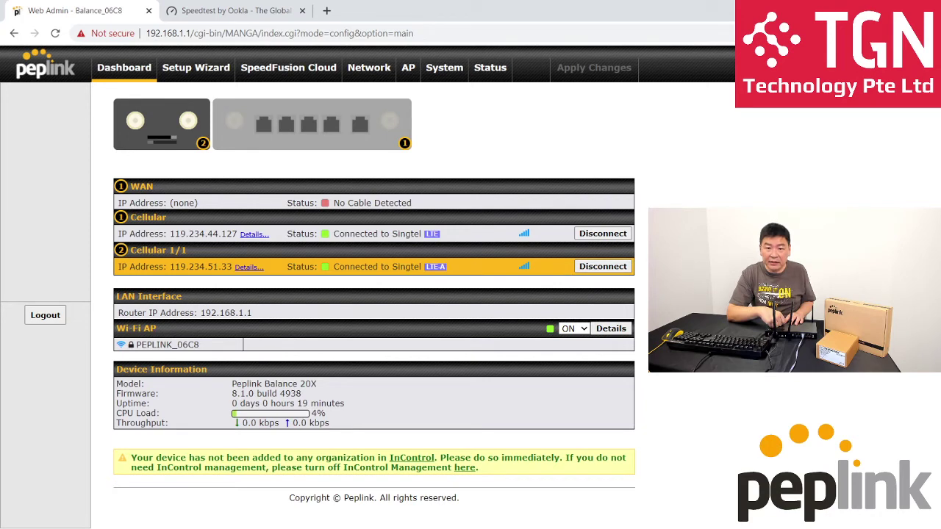
{"action": "left_click", "coordinate": [613, 267]}
{"action": "left_click", "coordinate": [506, 315]}
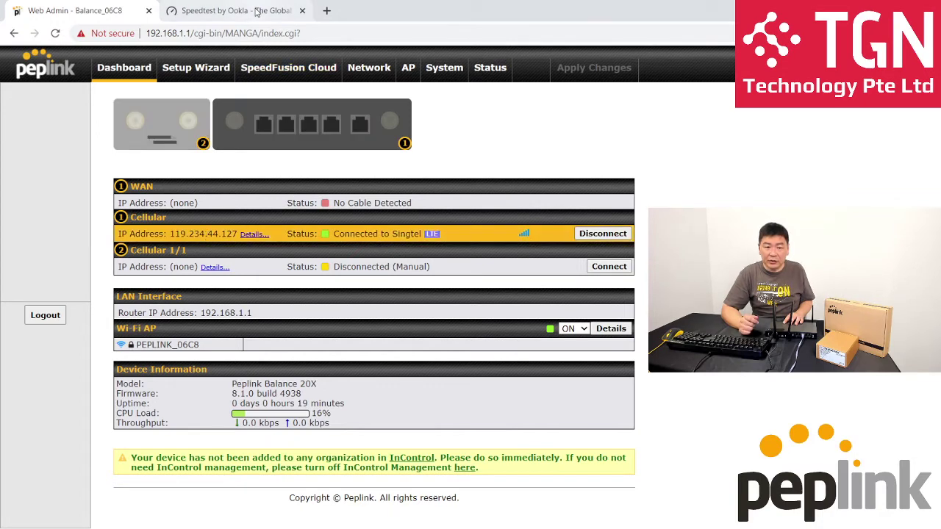
{"action": "left_click", "coordinate": [256, 11]}
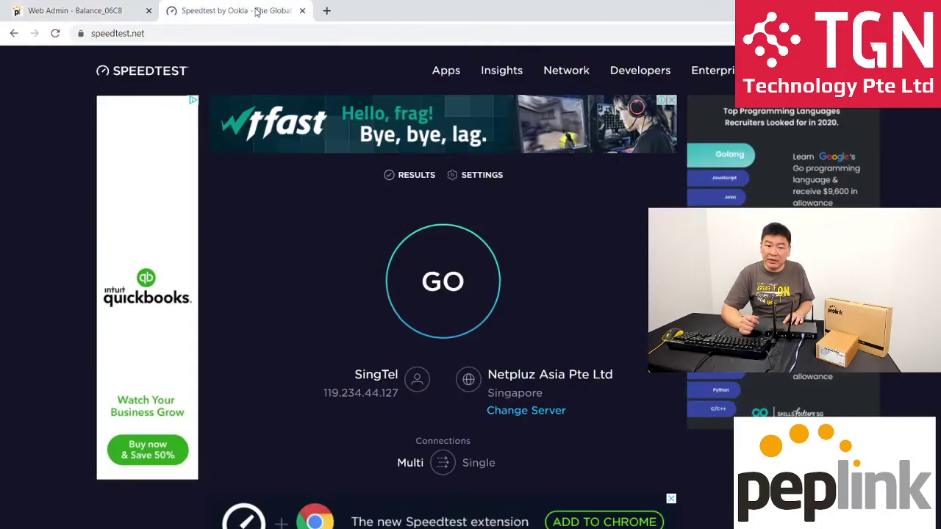
Reload Speedtest and run a test against the Singapore - Singtel server found by searching 'singtel'.
{"action": "left_click", "coordinate": [56, 34]}
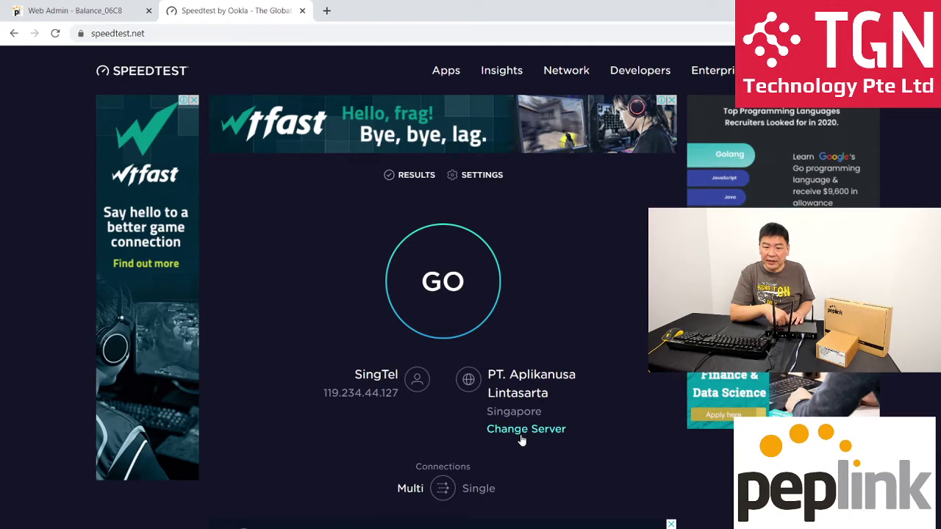
{"action": "left_click", "coordinate": [522, 430]}
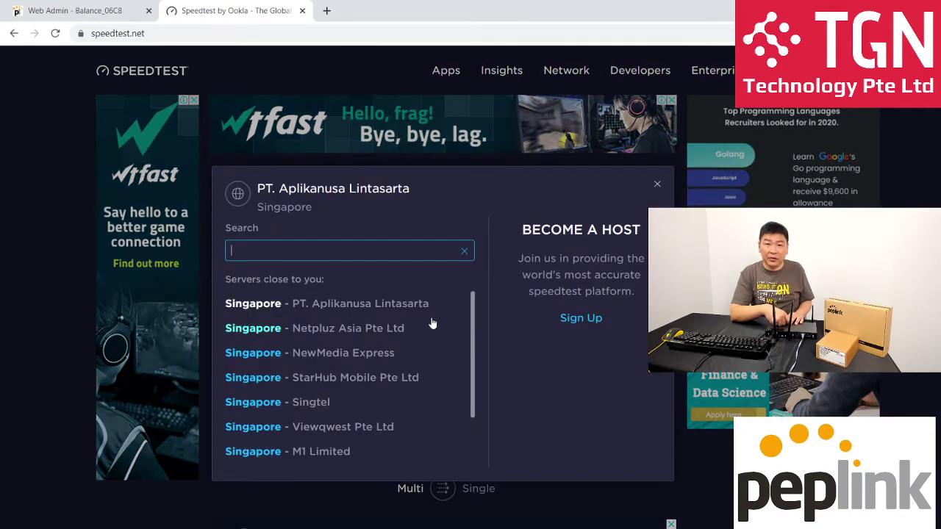
{"action": "type", "text": "sing"}
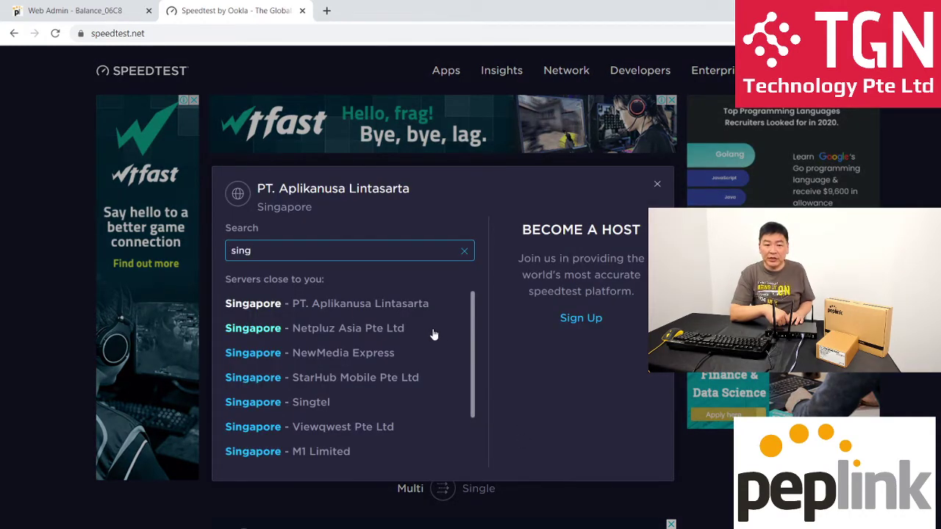
{"action": "type", "text": "tel"}
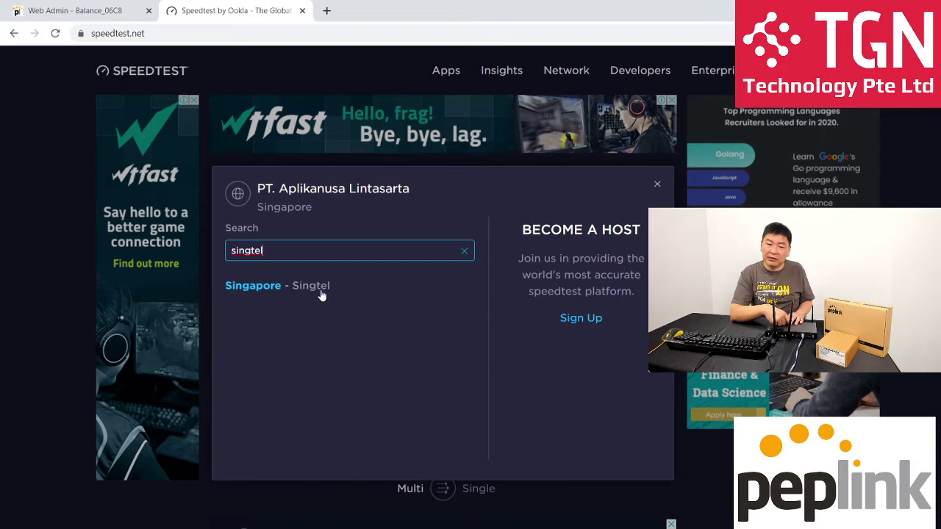
{"action": "left_click", "coordinate": [321, 288]}
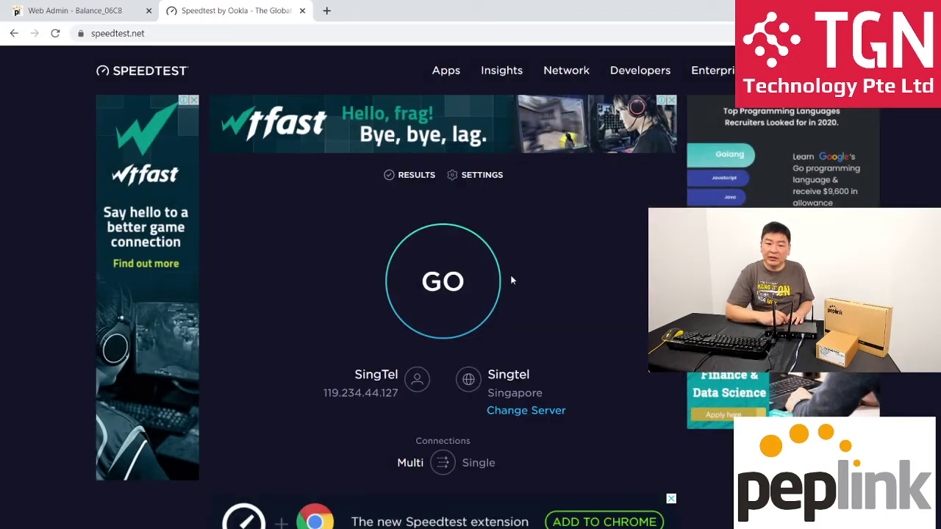
{"action": "left_click", "coordinate": [480, 292]}
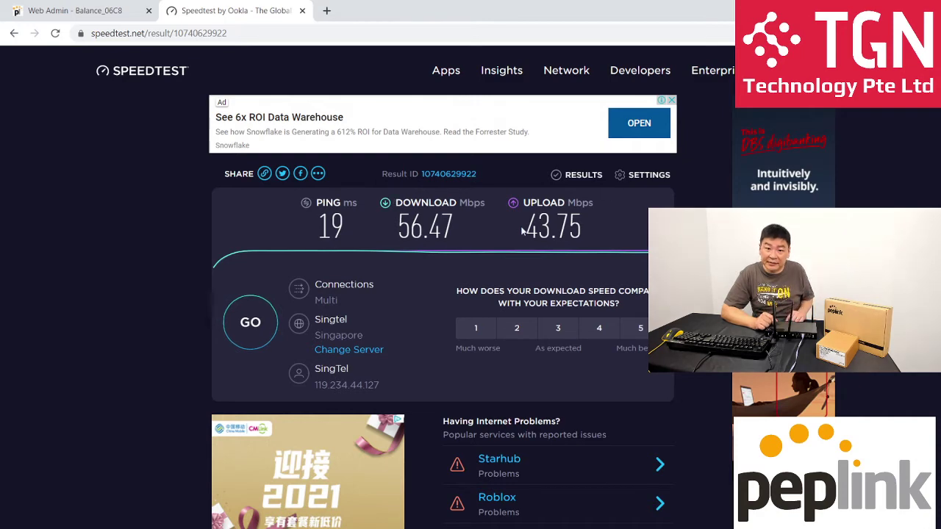
Reconnect Cellular 1/1 on the dashboard and disconnect the other Cellular link.
{"action": "left_click", "coordinate": [94, 13]}
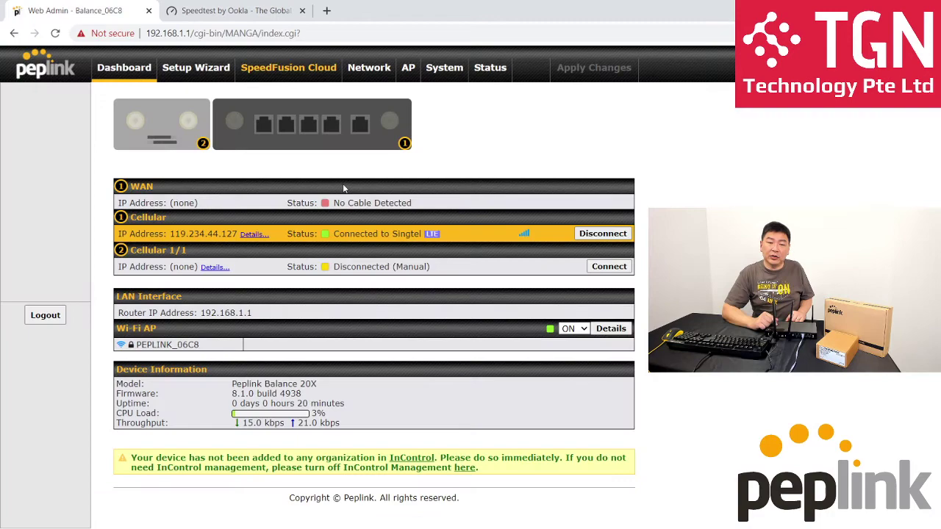
{"action": "left_click", "coordinate": [610, 266]}
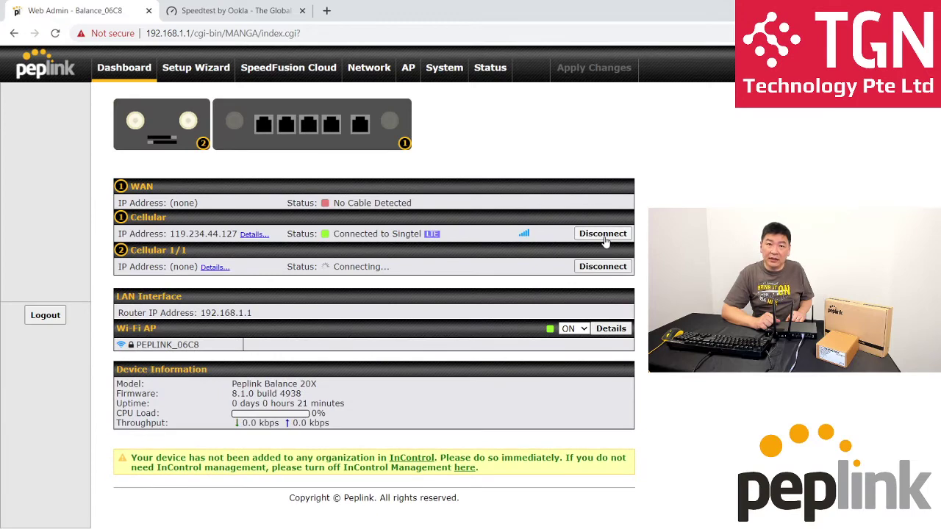
{"action": "left_click", "coordinate": [603, 234]}
{"action": "left_click", "coordinate": [505, 317]}
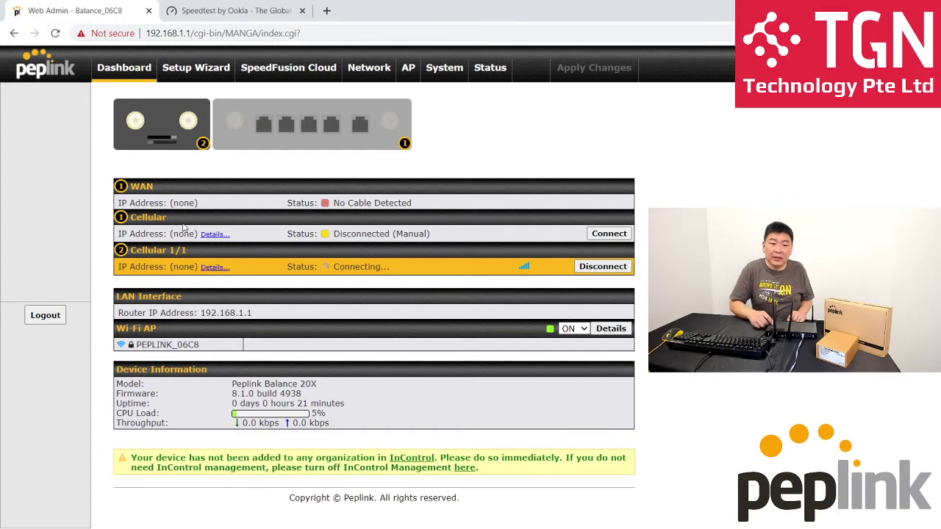
Check the Cellular 1/1 details and its IP 119.234.51.33, then return to Speedtest.
{"action": "left_click", "coordinate": [211, 270]}
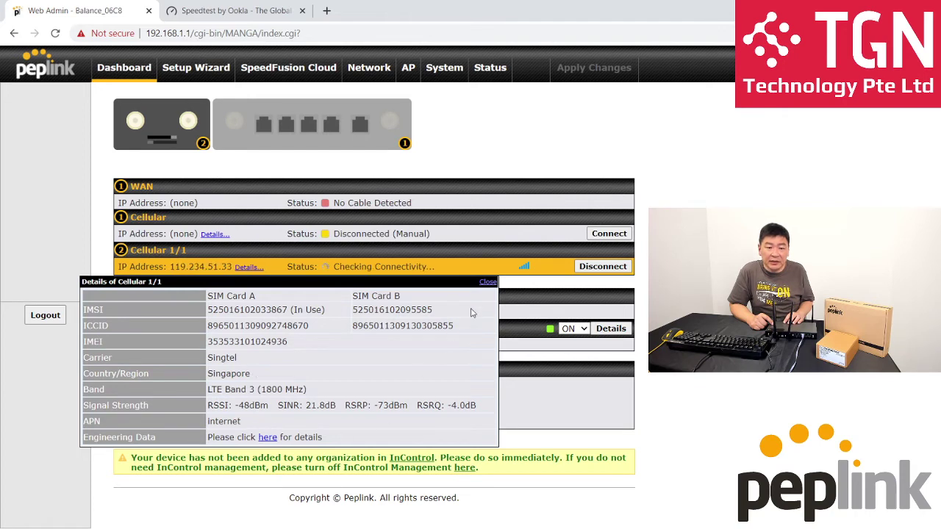
{"action": "left_click", "coordinate": [487, 282]}
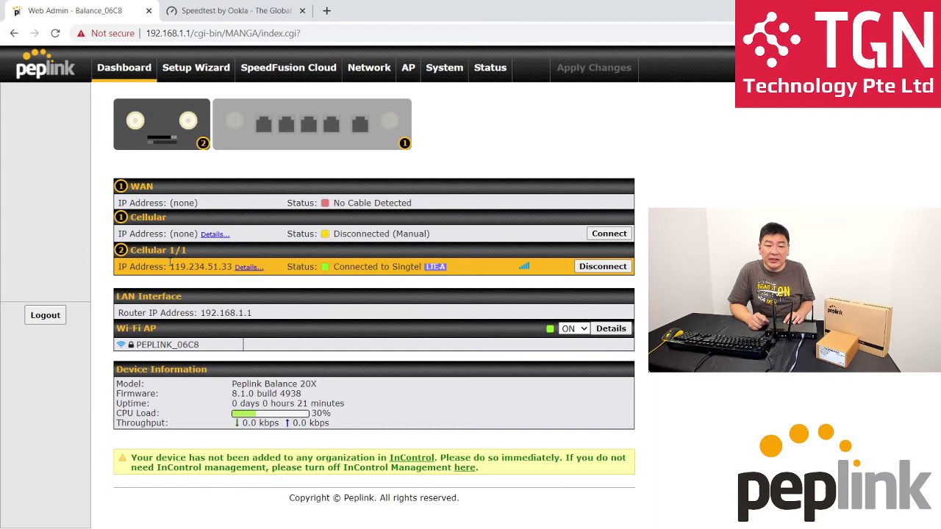
{"action": "left_click_drag", "start_coordinate": [168, 266], "coordinate": [234, 266]}
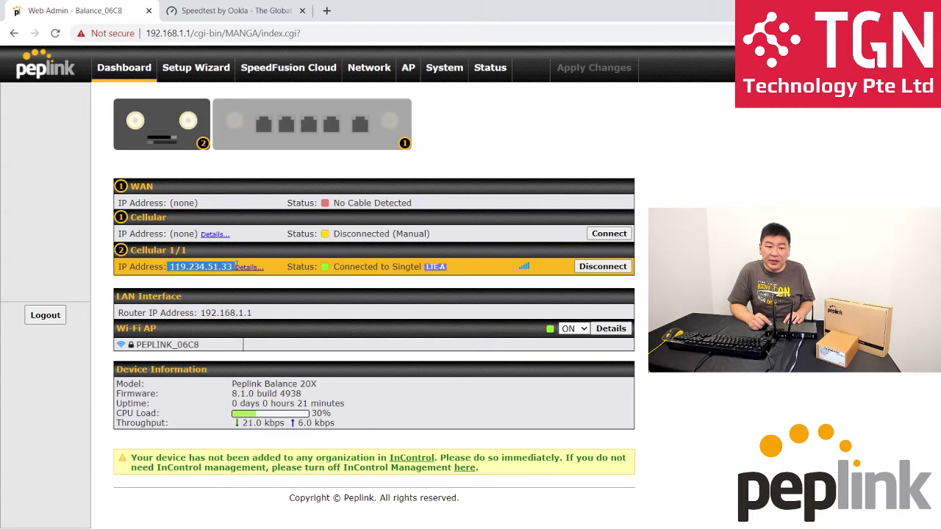
{"action": "left_click", "coordinate": [237, 270]}
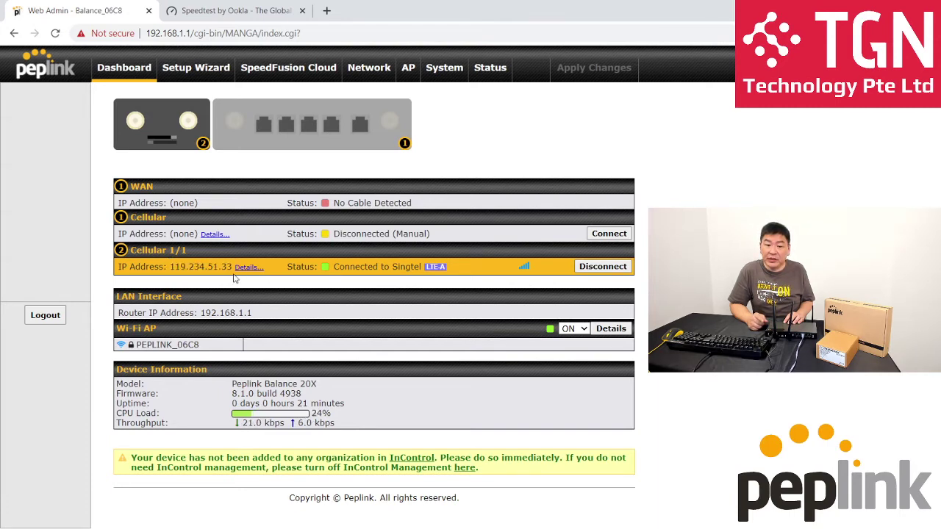
{"action": "left_click", "coordinate": [254, 11]}
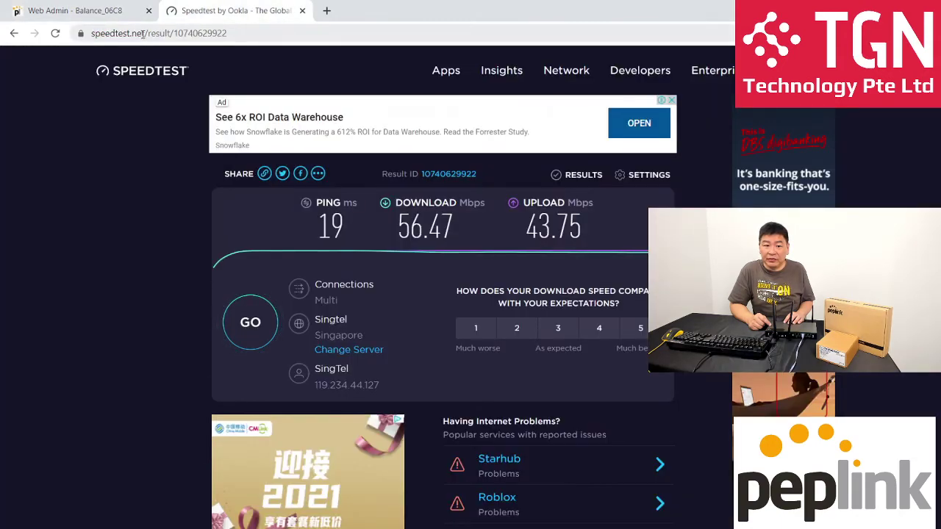
Trim the address to speedtest.net to load the home page and note the detected public IP.
{"action": "left_click_drag", "start_coordinate": [145, 34], "coordinate": [463, 28]}
{"action": "key", "text": "BackSpace"}
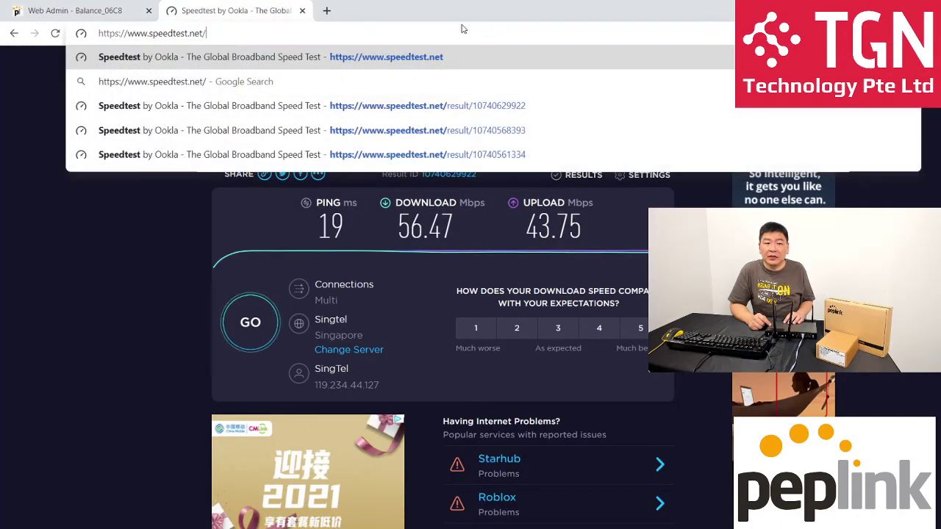
{"action": "key", "text": "Return"}
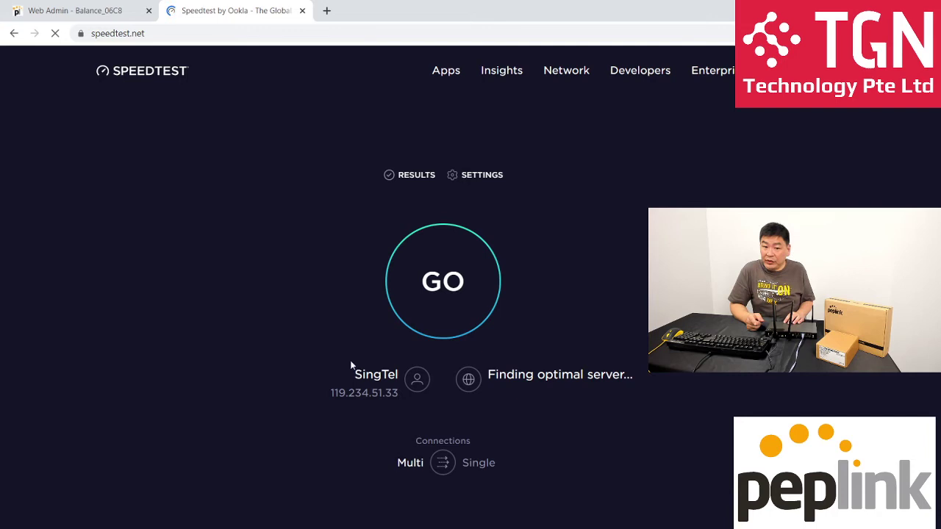
{"action": "left_click_drag", "start_coordinate": [330, 394], "coordinate": [401, 395]}
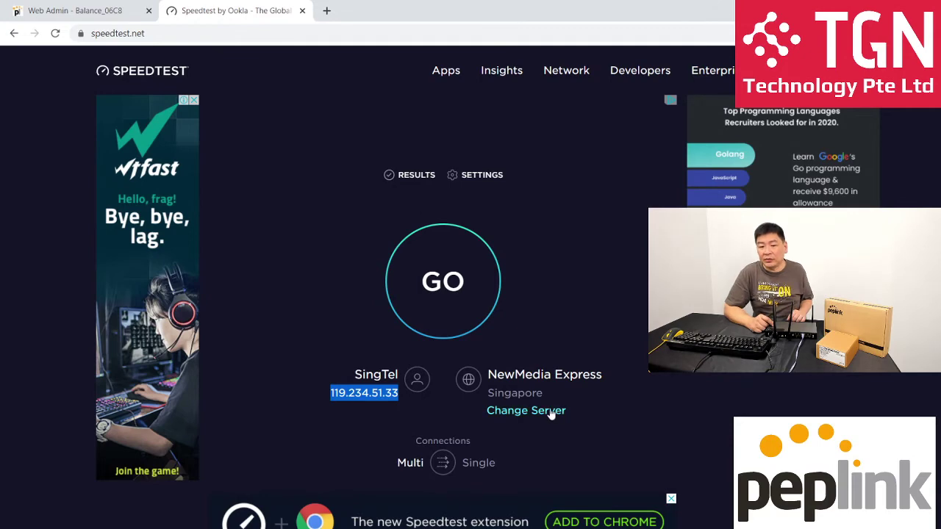
Run a new speed test against the Singapore - Singtel server found by searching 'singtel'.
{"action": "left_click", "coordinate": [549, 411]}
{"action": "type", "text": "singtel"}
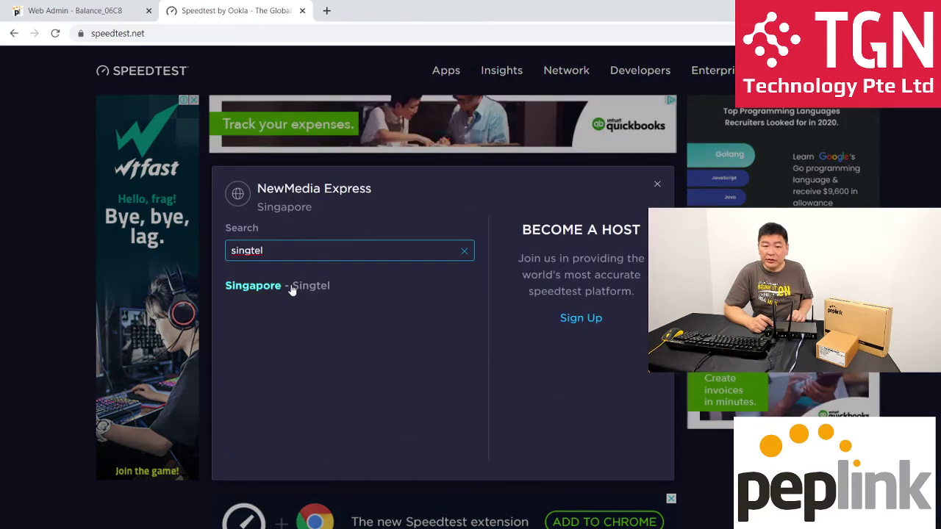
{"action": "left_click", "coordinate": [292, 287]}
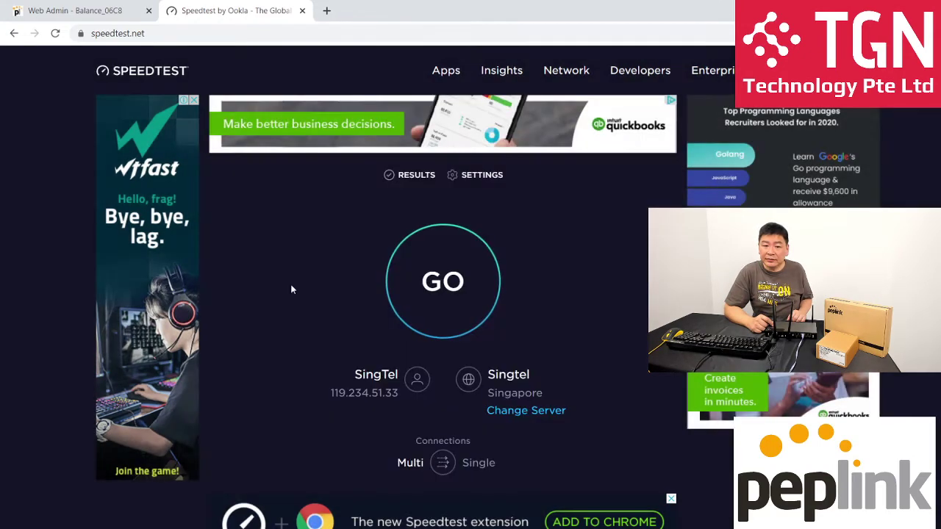
{"action": "left_click", "coordinate": [437, 294]}
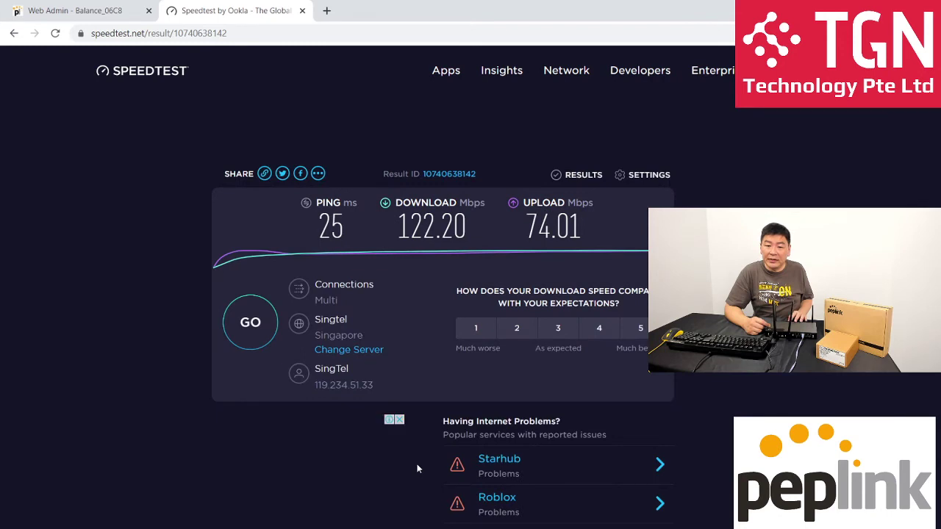
Review the Cellular 1/1 details' Network value and LTE Band 3 (1800 MHz), then close them.
{"action": "left_click", "coordinate": [105, 16]}
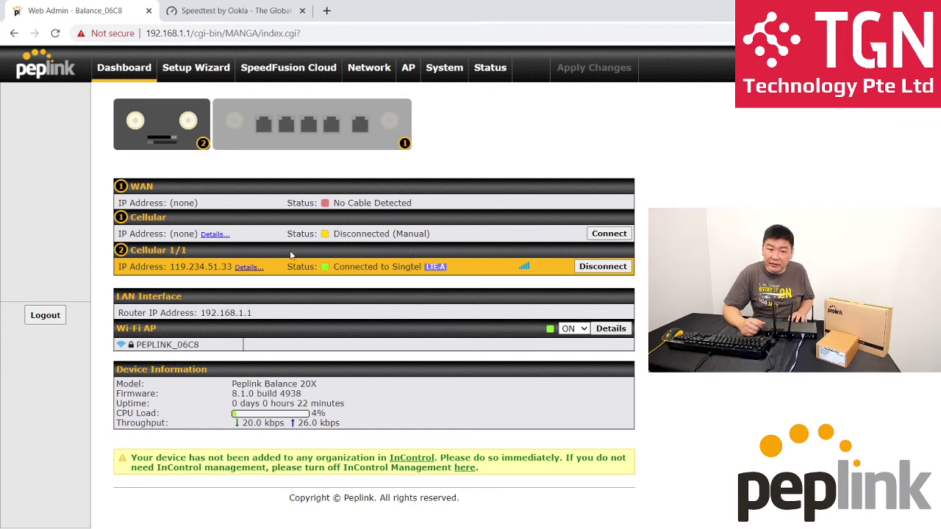
{"action": "left_click", "coordinate": [247, 268]}
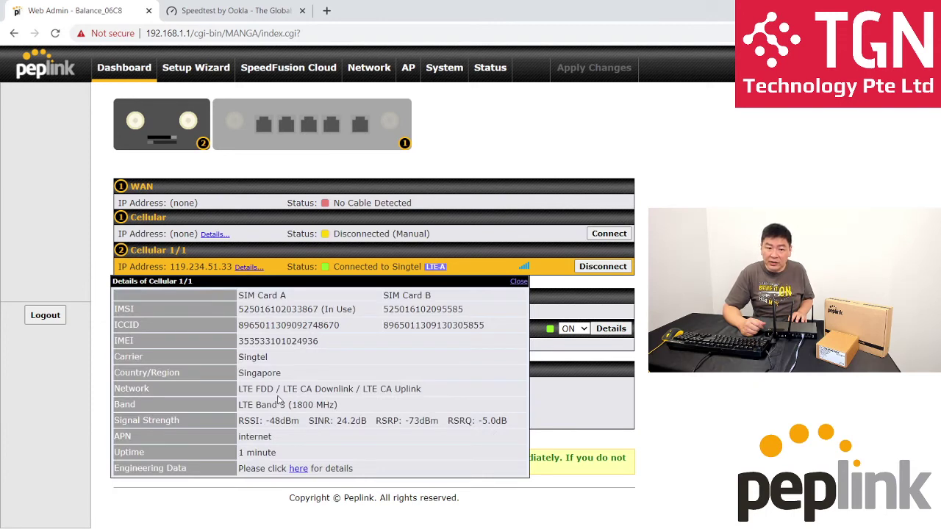
{"action": "left_click_drag", "start_coordinate": [287, 390], "coordinate": [430, 392]}
{"action": "left_click", "coordinate": [430, 393]}
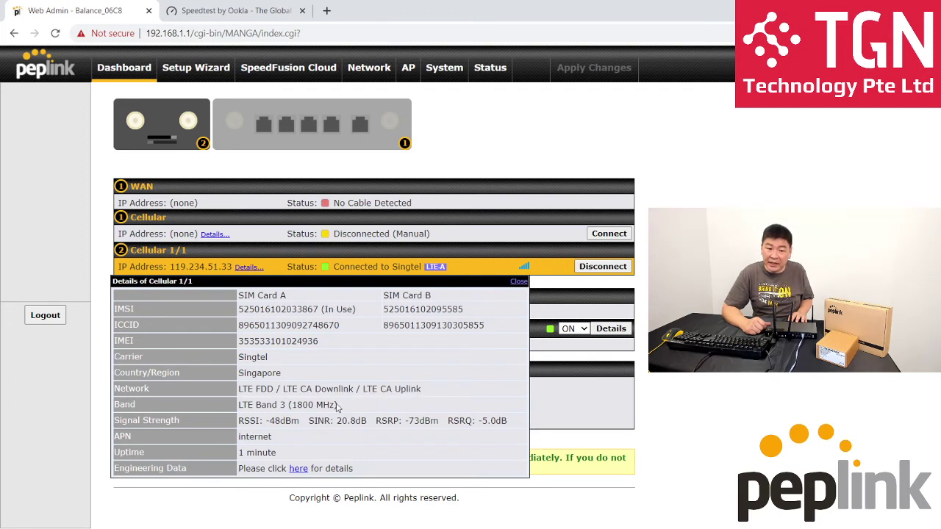
{"action": "triple_click", "coordinate": [295, 405]}
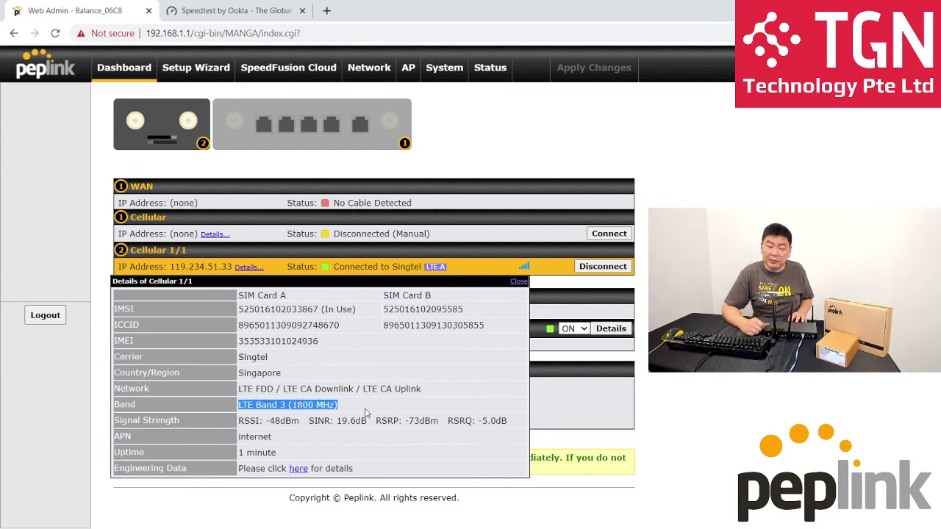
{"action": "left_click", "coordinate": [376, 406]}
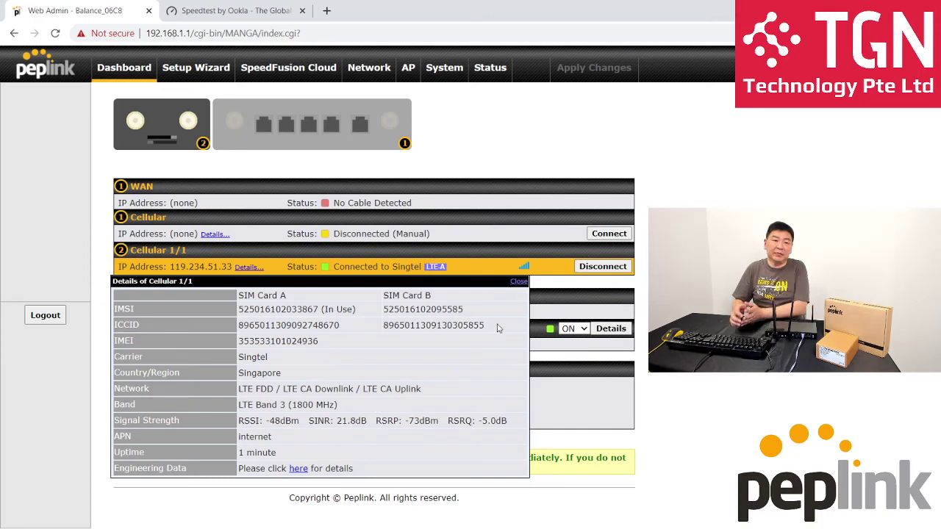
{"action": "left_click", "coordinate": [518, 281]}
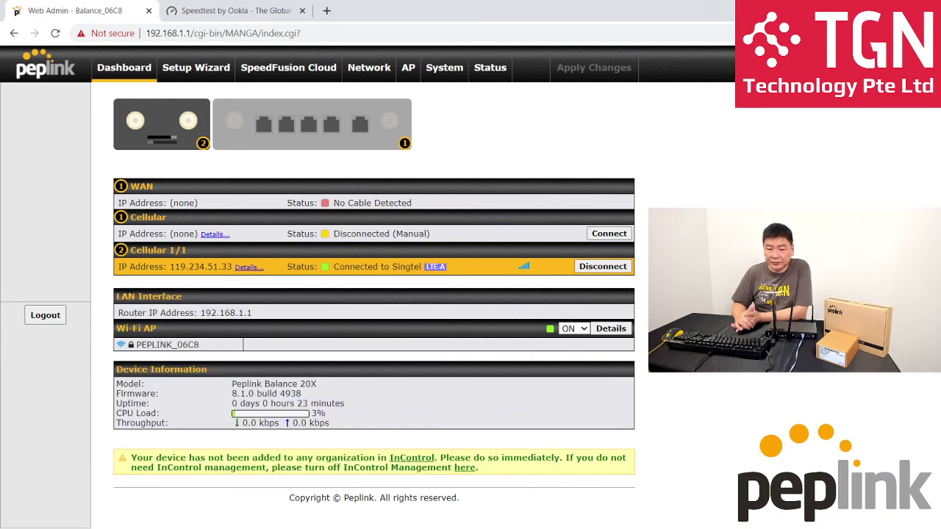